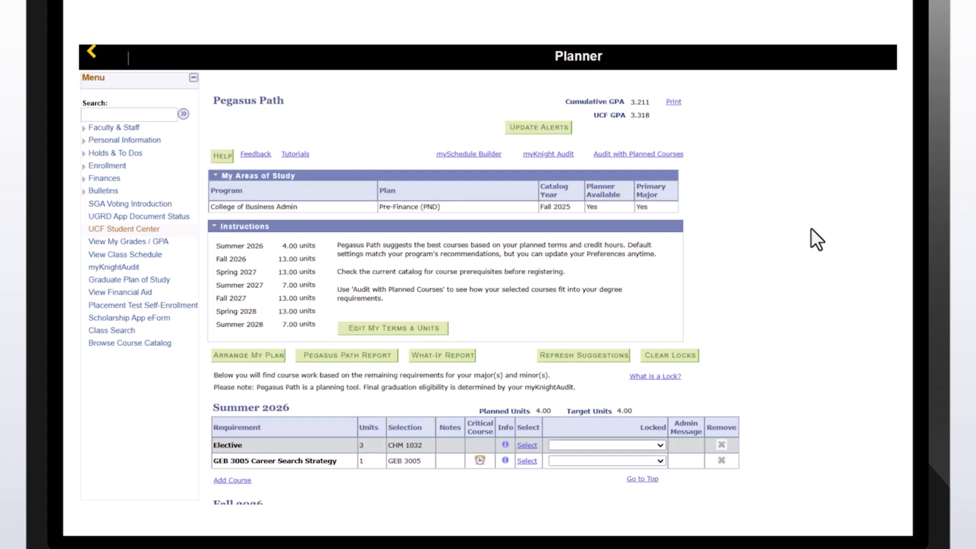
Set the Fall 2026 target units to 16 in the planner's terms and units preferences.
scroll(811, 229, down, 6)
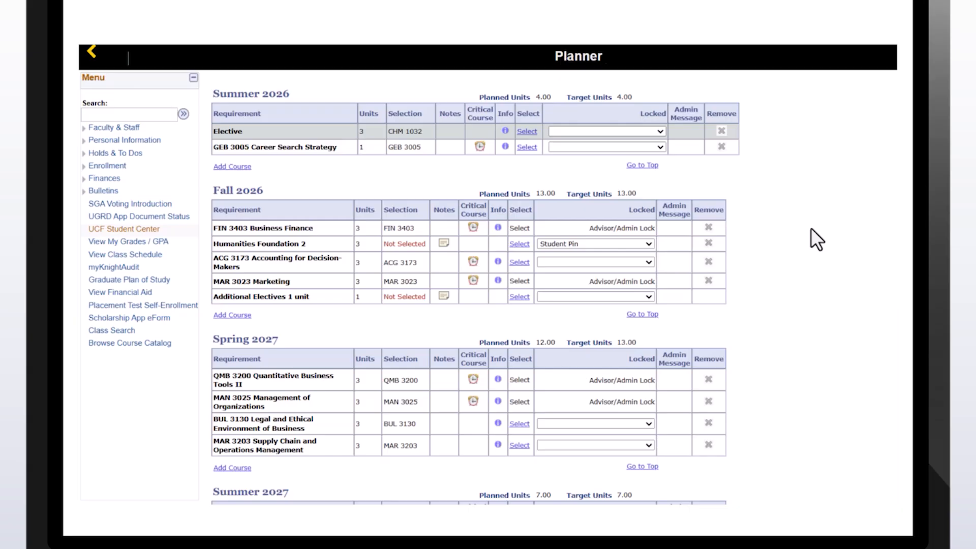
scroll(810, 228, up, 3)
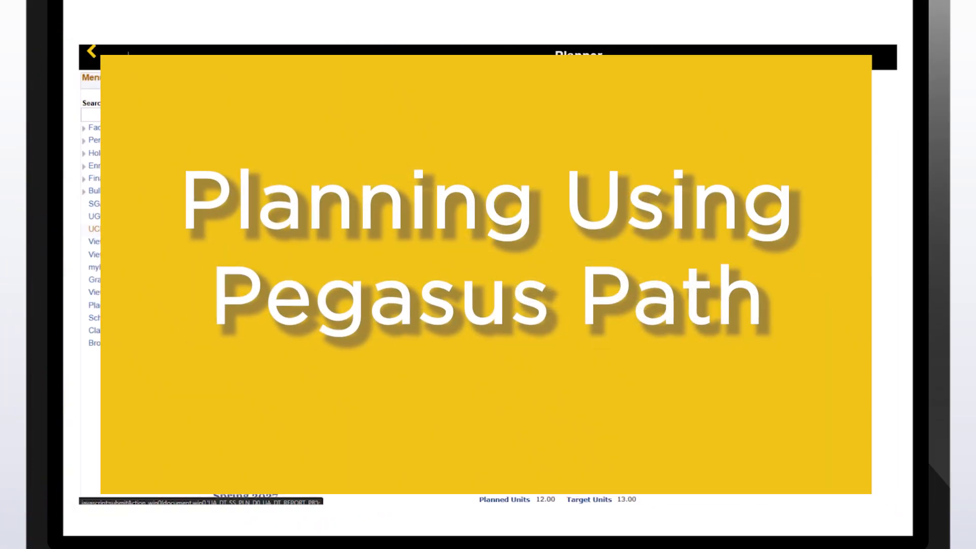
scroll(791, 310, up, 3)
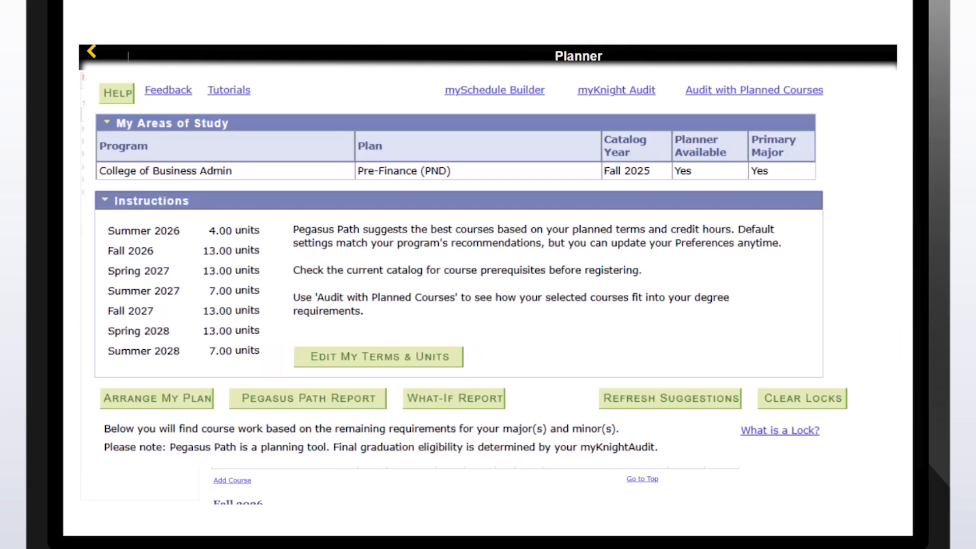
click(368, 352)
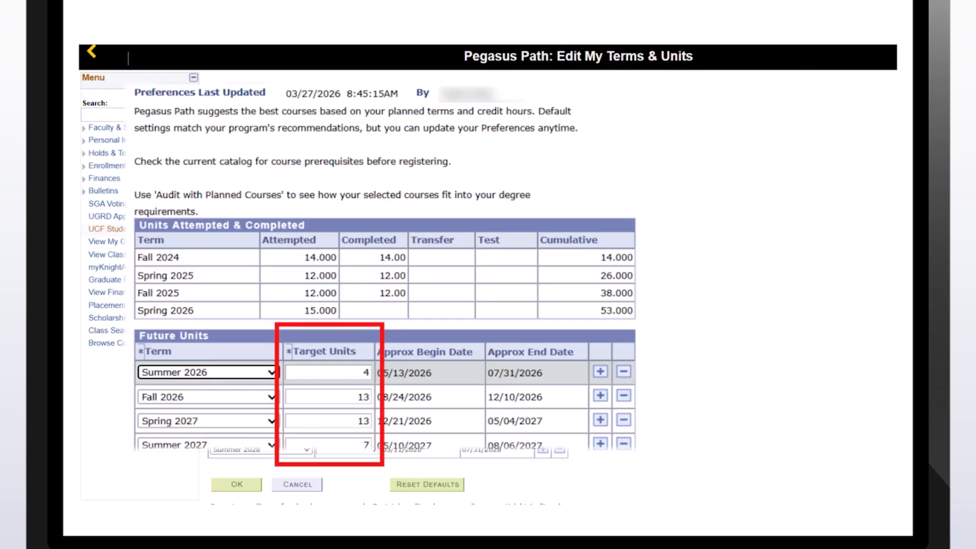
double_click(363, 396)
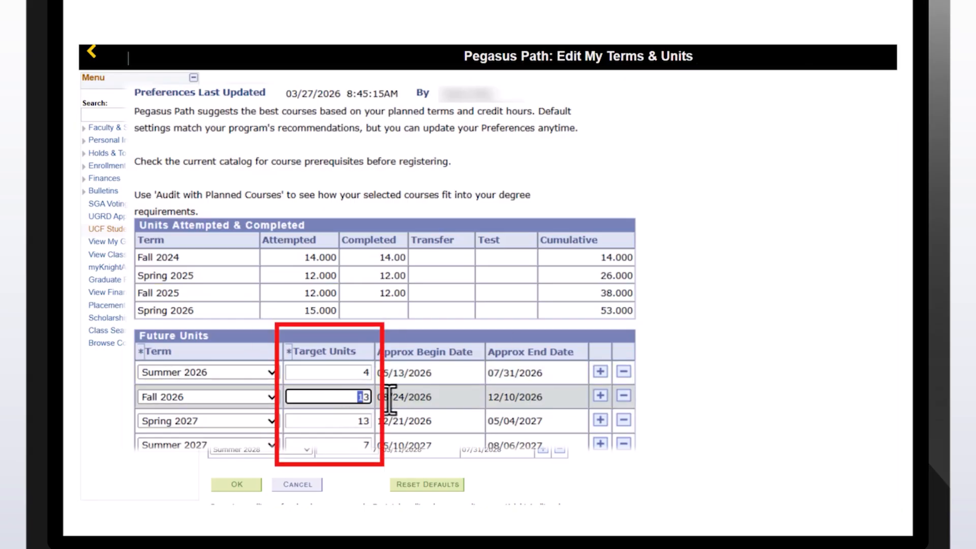
key(BackSpace)
text(16)
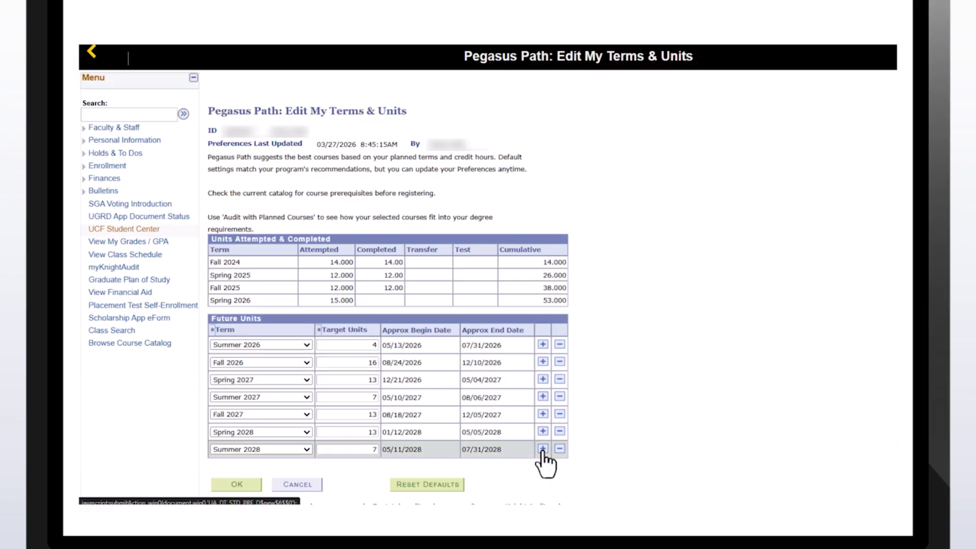
Add Fall 2028 as a new term row under Future Units and delete that row again.
click(542, 449)
click(277, 467)
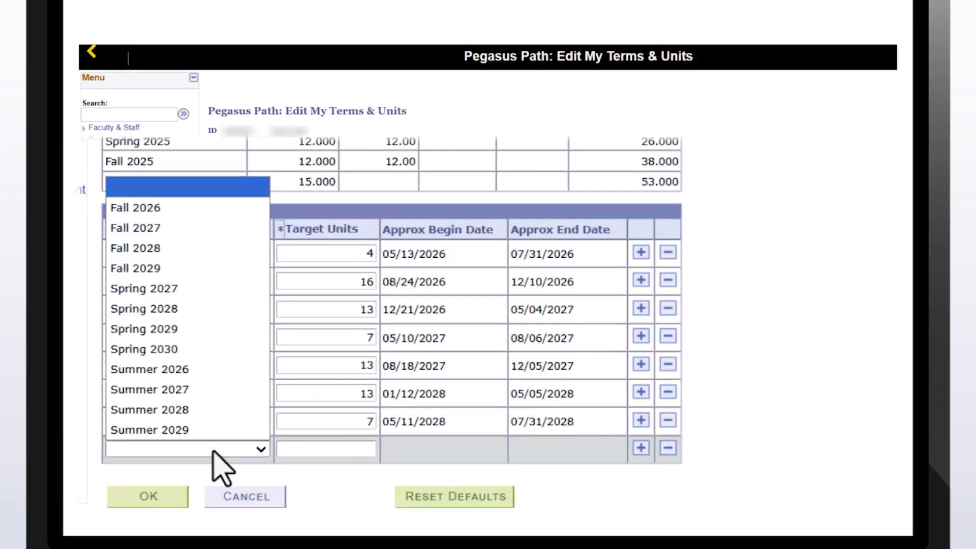
click(209, 249)
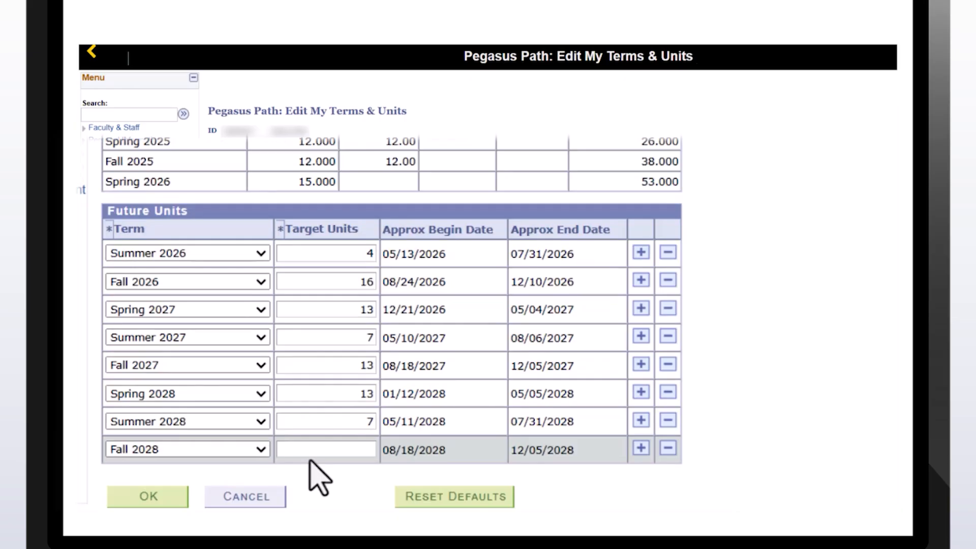
click(668, 447)
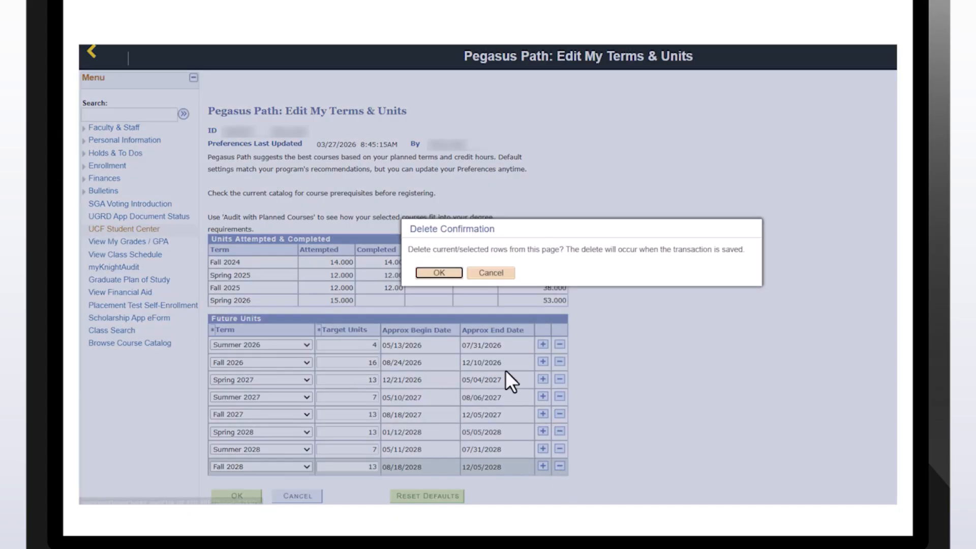
click(439, 273)
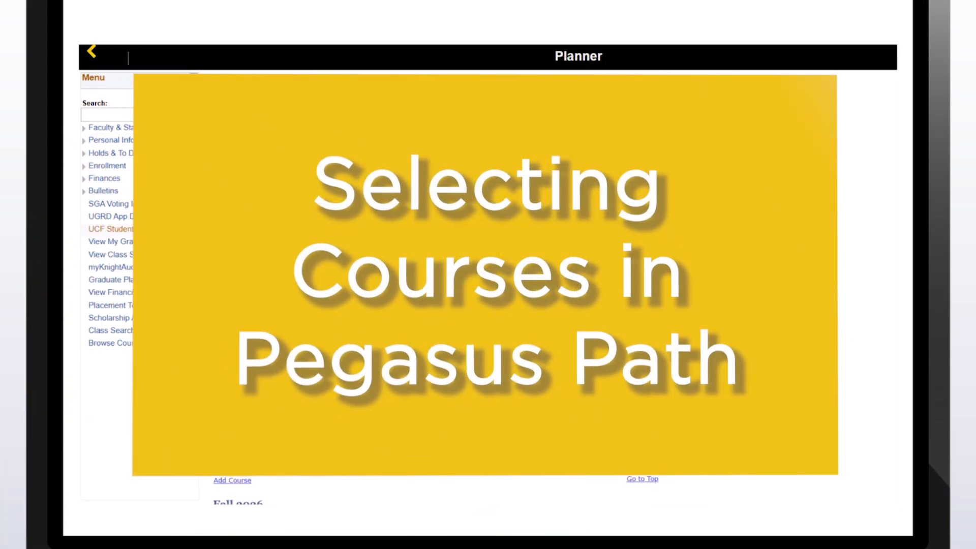
For the Fall 2026 Humanities Foundation 2 requirement, view the details of EUH 2001 Western Civilization II and choose that course.
scroll(789, 291, down, 4)
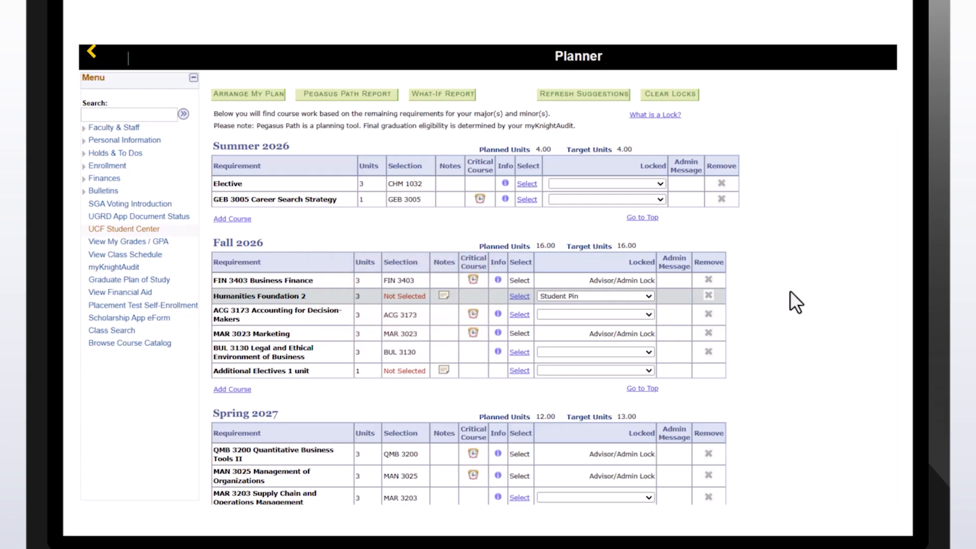
click(520, 296)
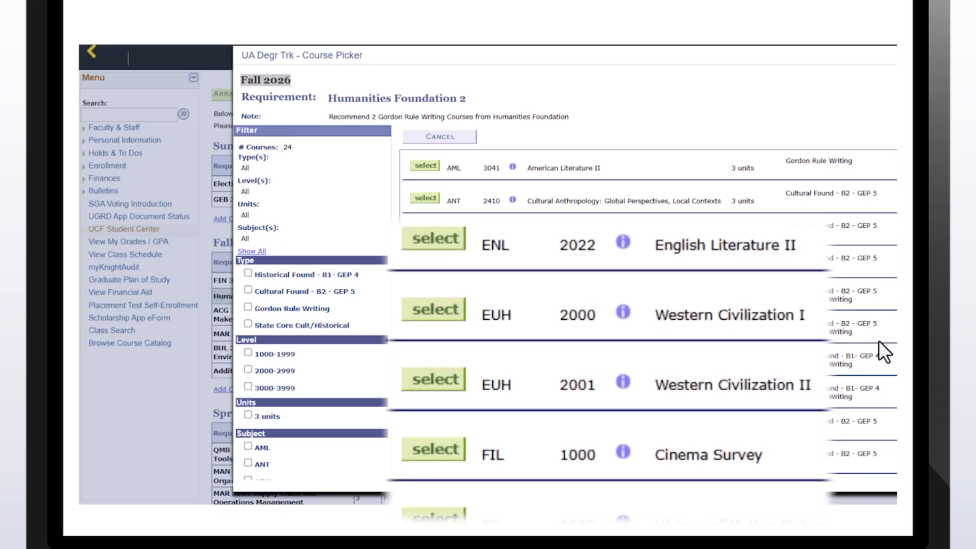
click(512, 393)
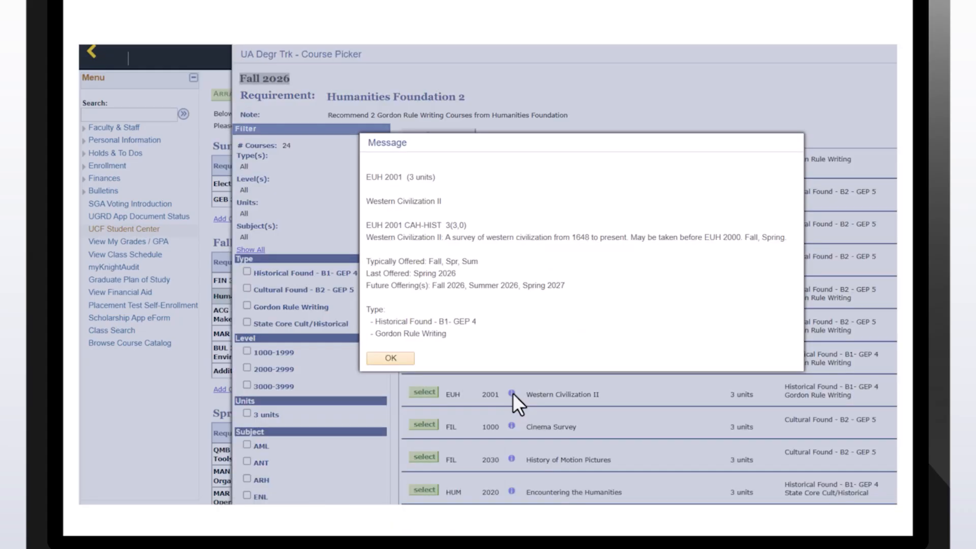
click(401, 359)
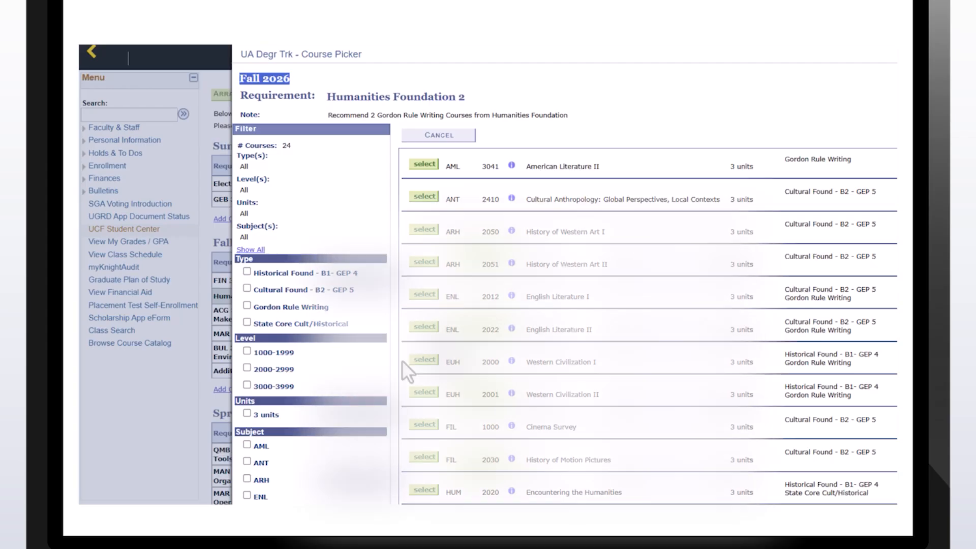
click(424, 391)
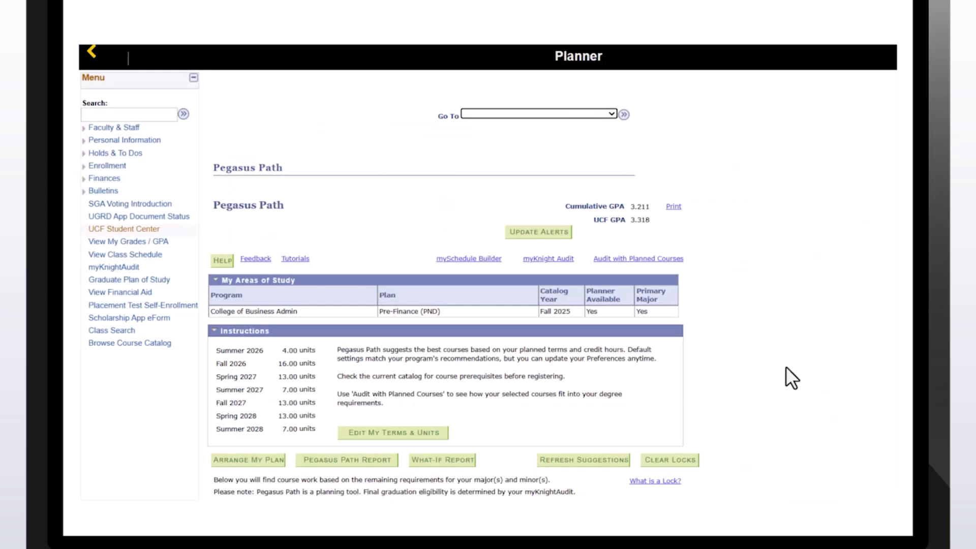
Add ANT 2410 Cultural Anthropology to Summer 2026, giving the reason that it is an elective out of personal interest.
scroll(785, 371, down, 7)
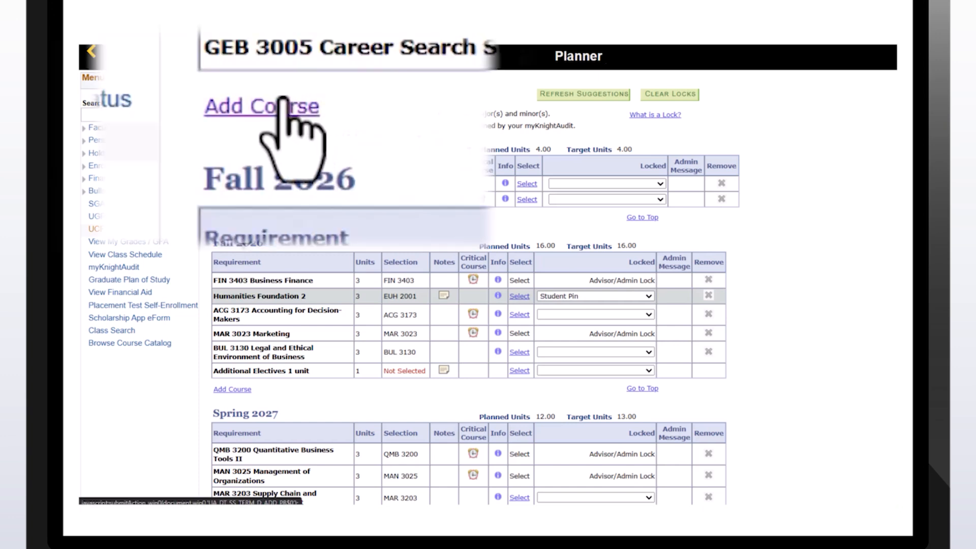
click(239, 218)
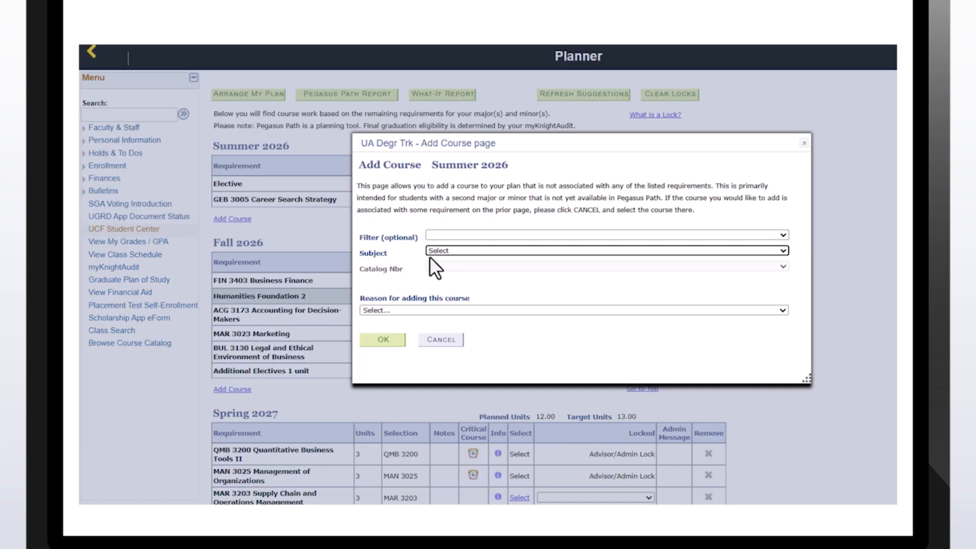
click(445, 251)
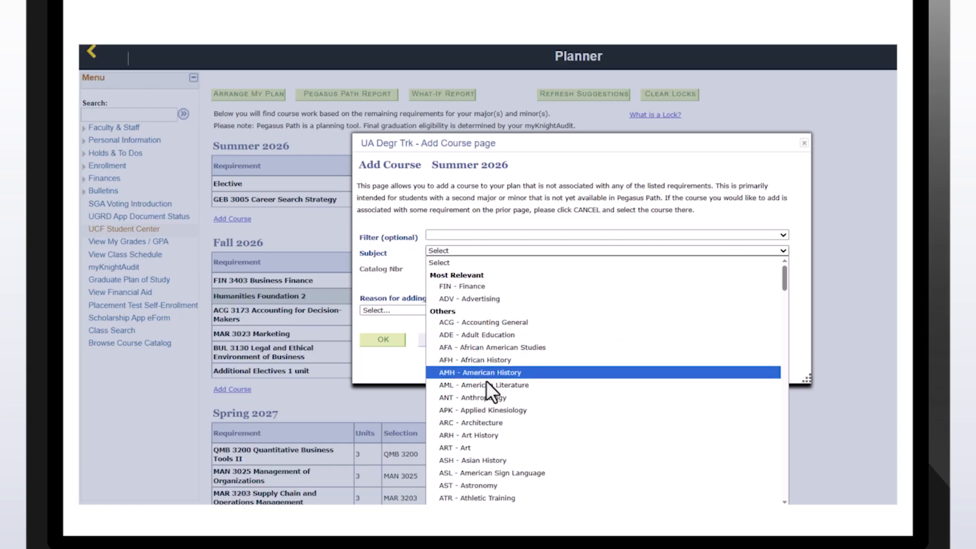
click(483, 395)
click(487, 266)
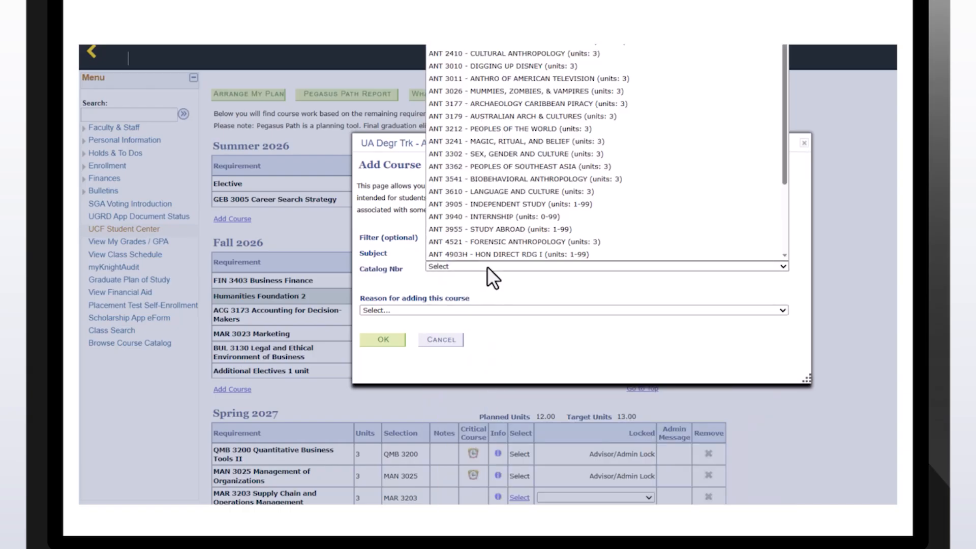
click(527, 57)
click(534, 376)
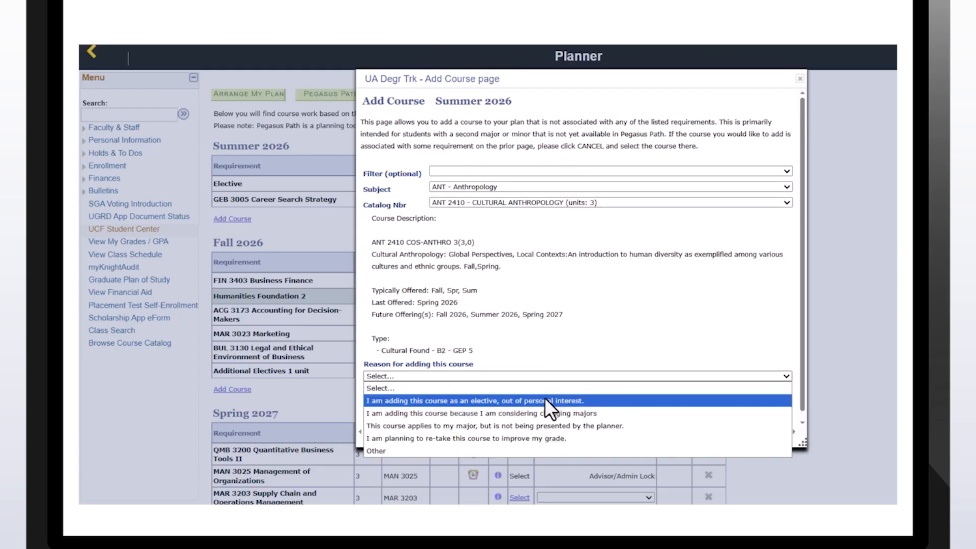
click(544, 400)
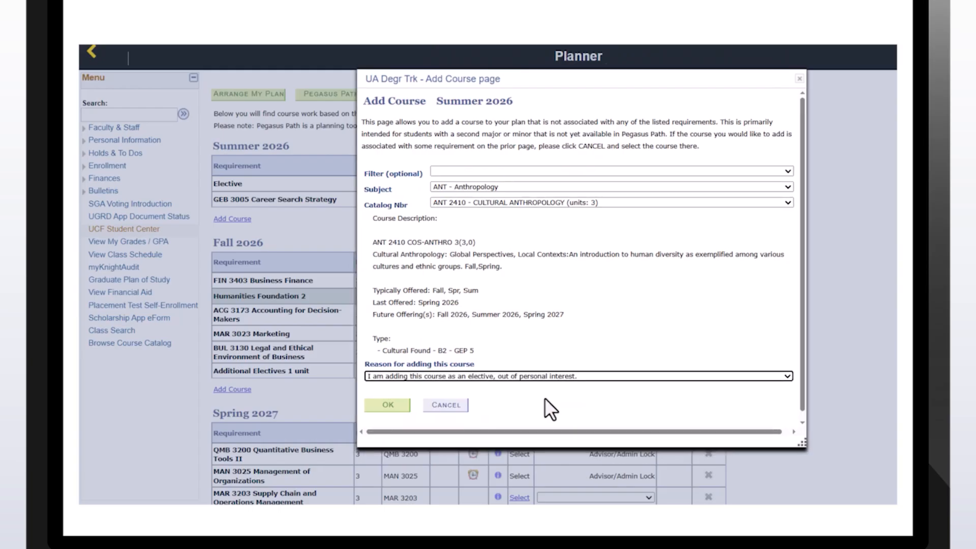
click(389, 405)
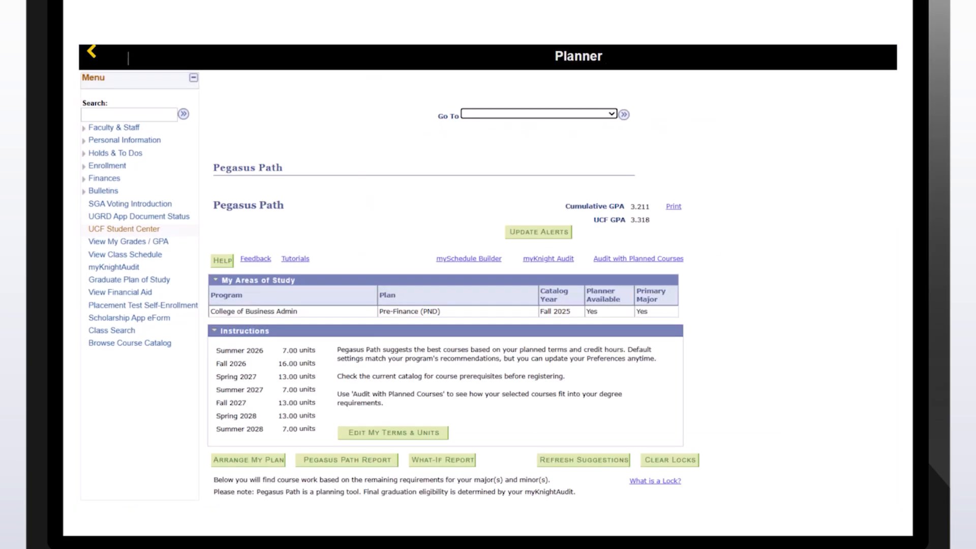
Delete the manually added ANT 2410 course from Summer 2026.
scroll(447, 295, down, 5)
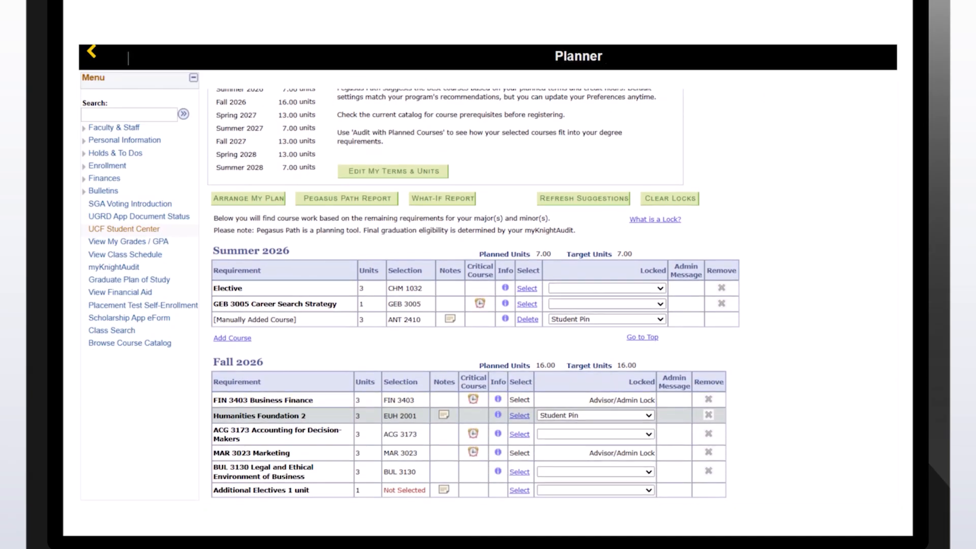
click(526, 320)
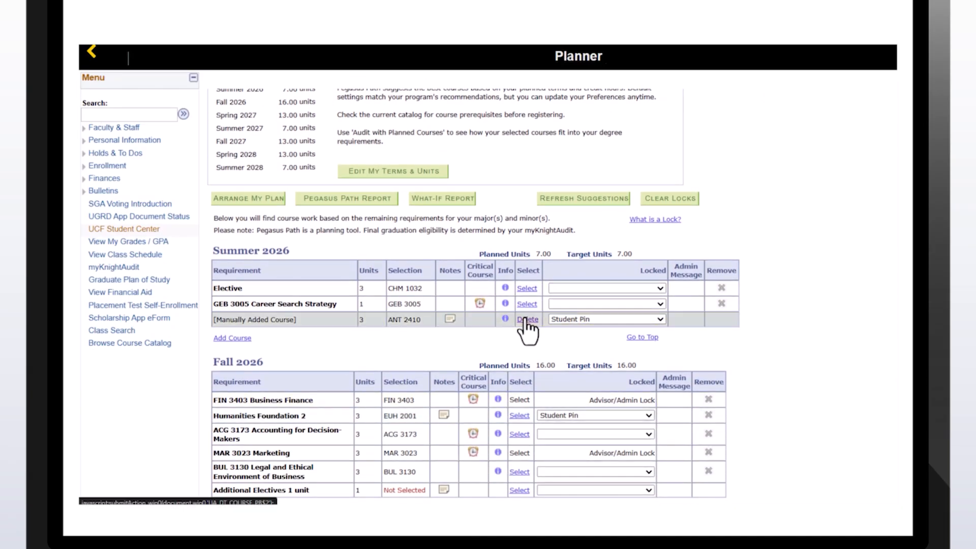
click(506, 291)
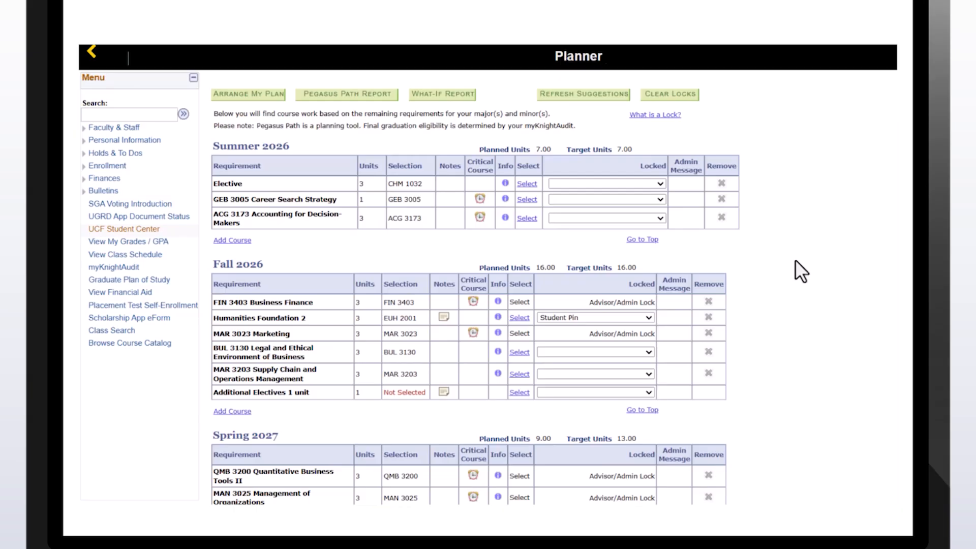
Remove ACG 3173 Accounting for Decision-Makers from the Summer 2026 plan, with an advisor-approved substitution as the reason.
click(722, 218)
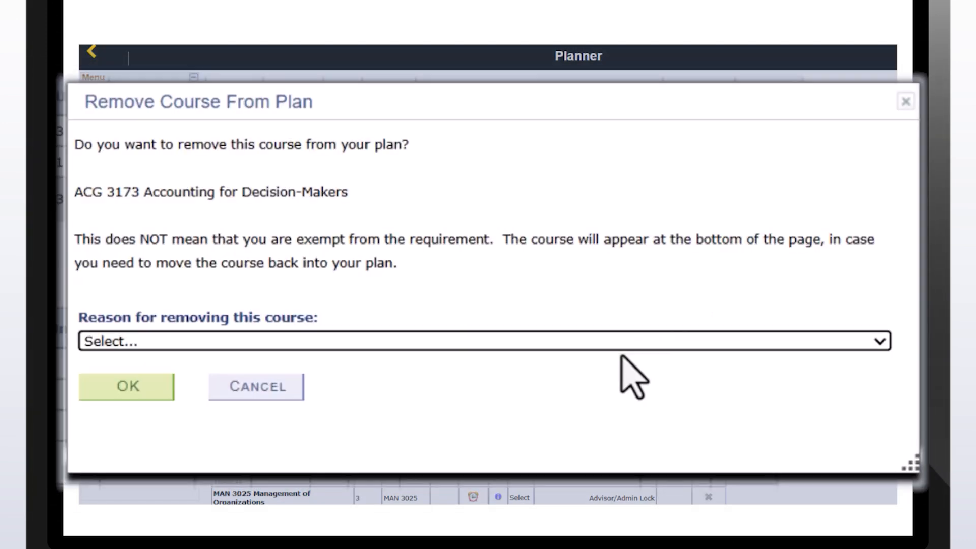
click(584, 343)
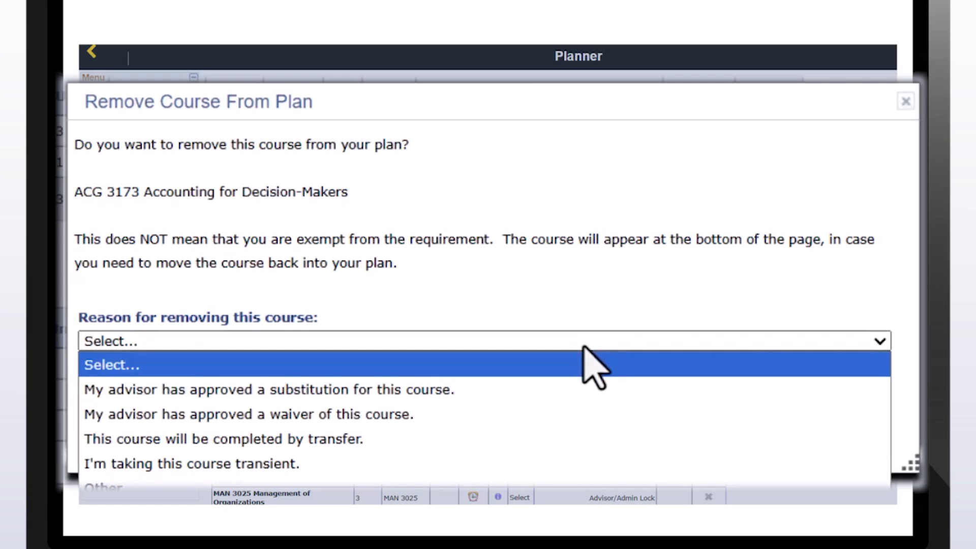
click(568, 390)
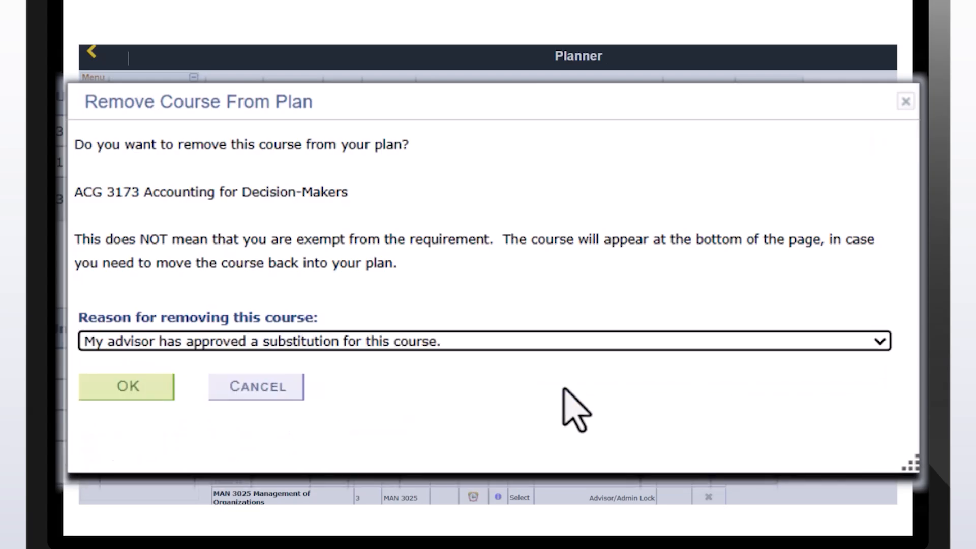
click(125, 391)
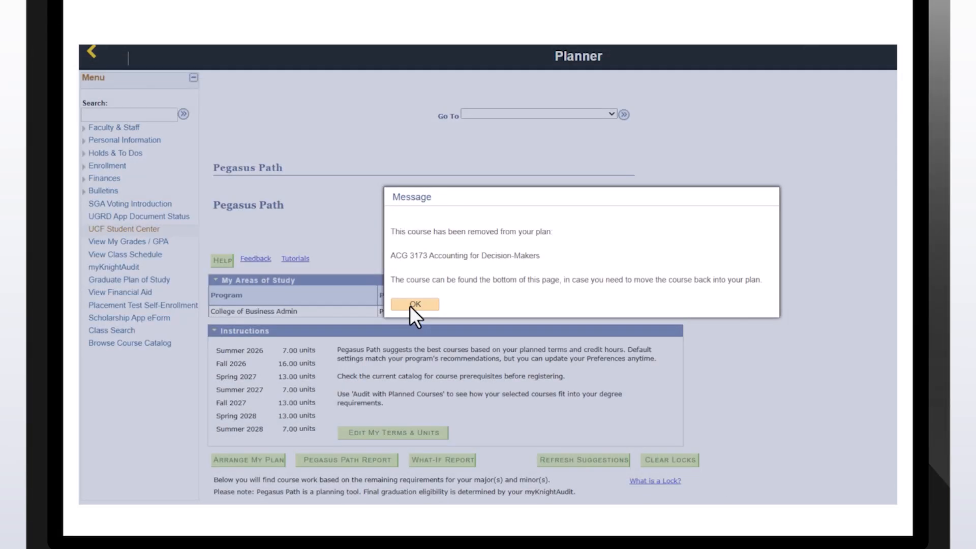
click(413, 304)
scroll(410, 306, down, 8)
scroll(475, 296, down, 15)
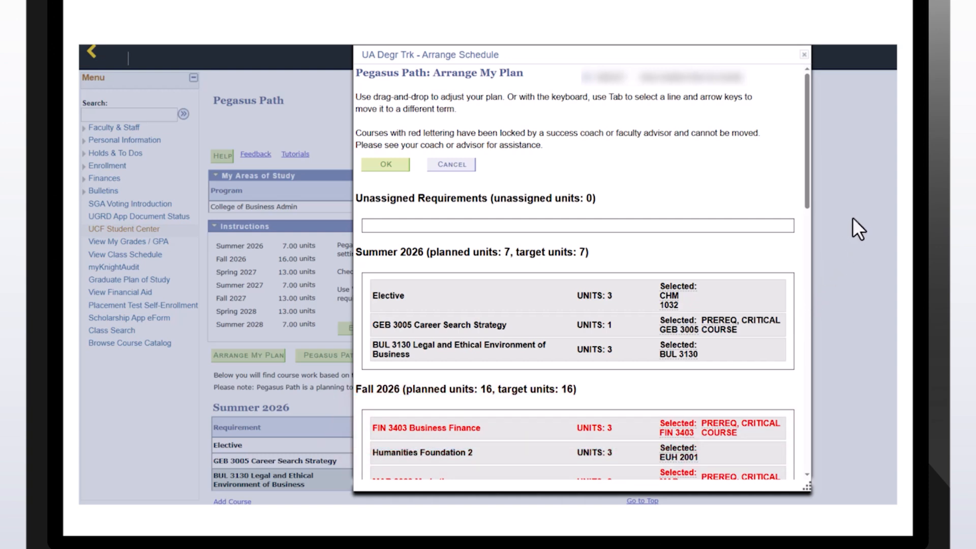
Rearrange the plan by moving BUL 3130 from Summer 2026 to Fall 2026 and the CHM 1032 elective out of Summer 2026, and apply it.
drag(722, 353, 719, 425)
scroll(718, 426, down, 3)
drag(616, 98, 645, 323)
scroll(644, 326, up, 5)
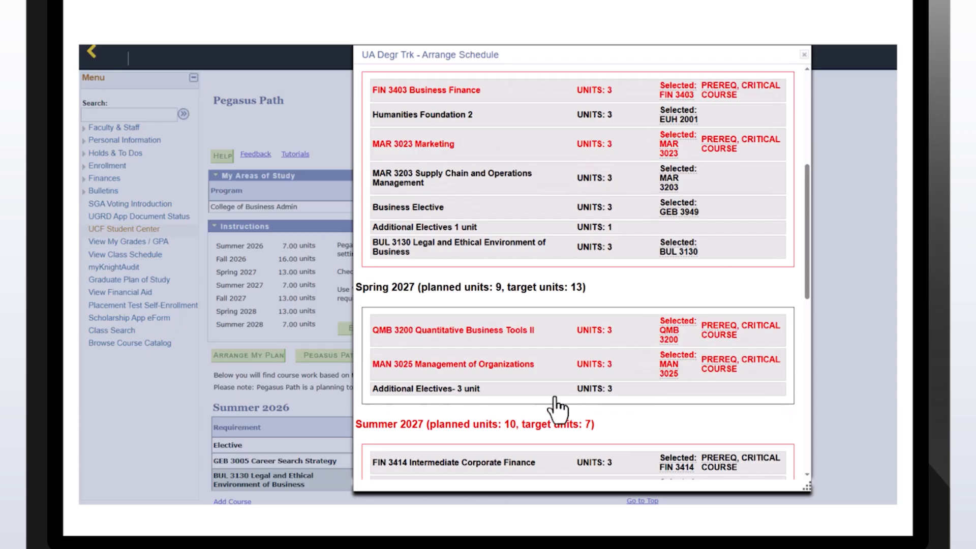
scroll(541, 422, down, 3)
drag(537, 412, 588, 195)
scroll(592, 278, up, 6)
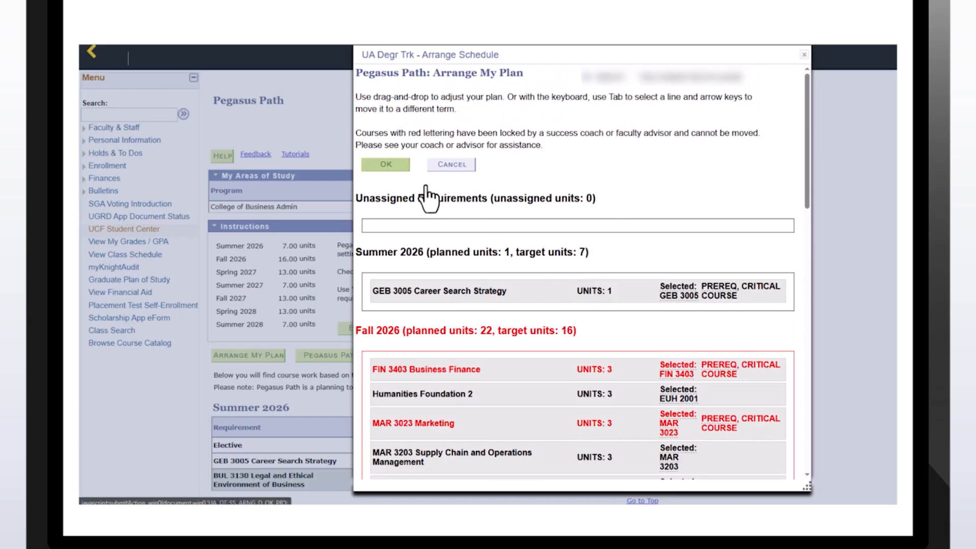
click(386, 166)
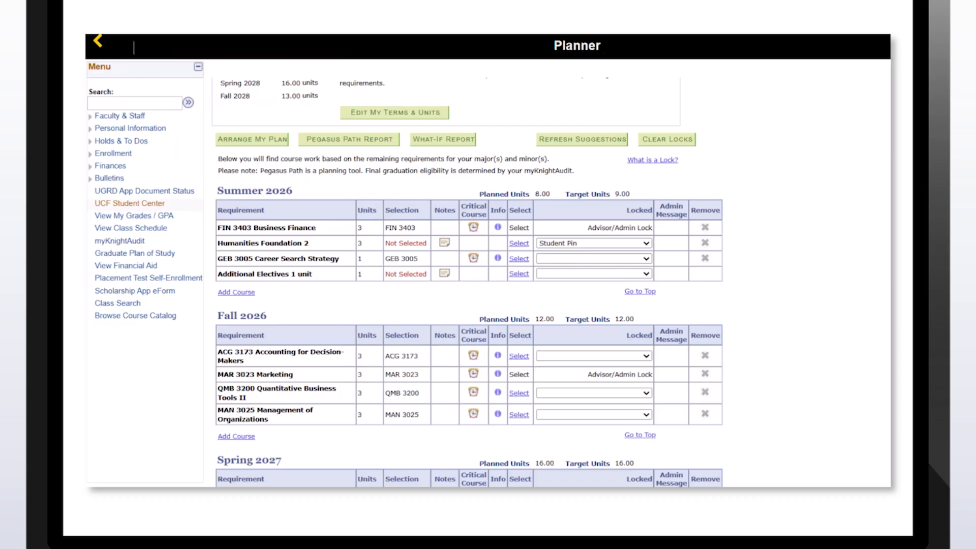
Open the plan arrangement to examine which courses are locked, and leave it without saving changes.
click(255, 139)
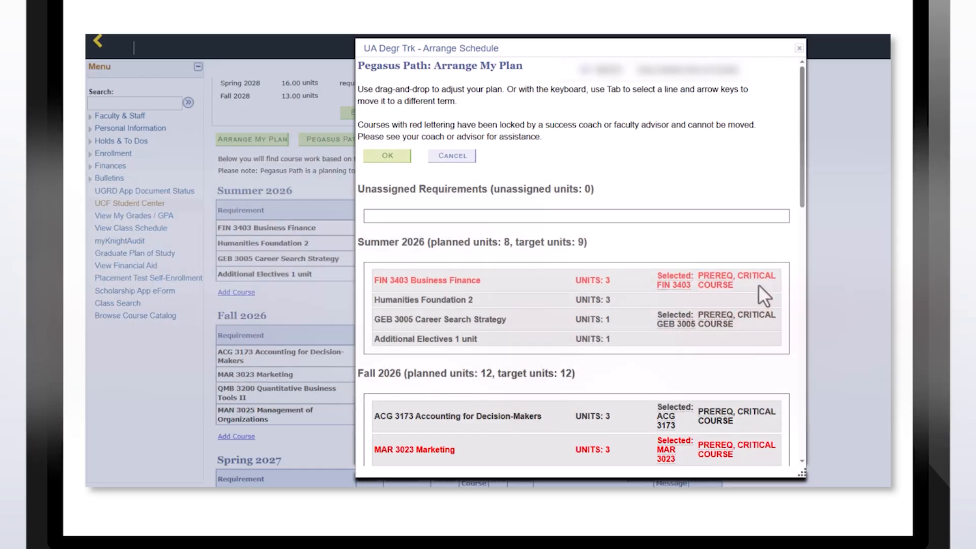
click(462, 157)
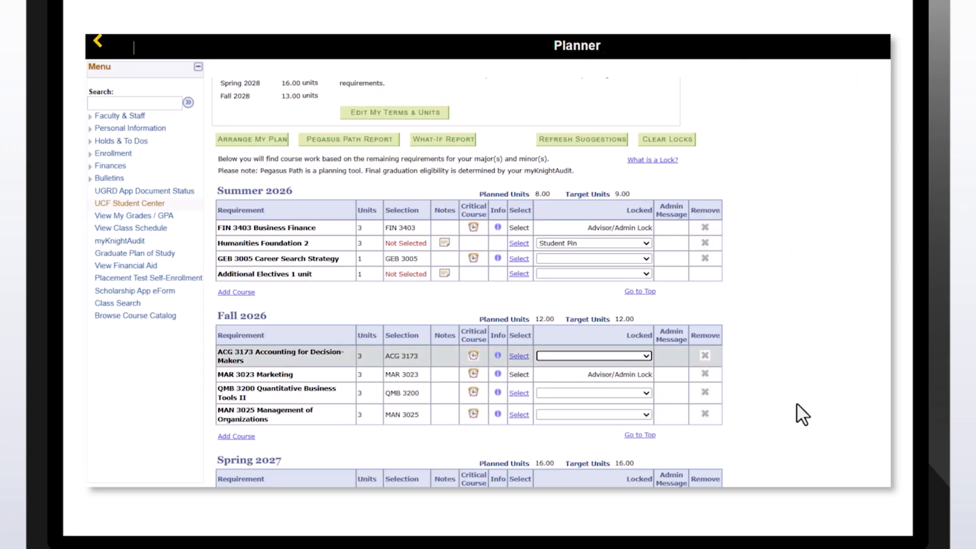
Lock ACG 3173 Accounting for Decision-Makers in Fall 2026 with a Student Pin, and remove that pin again at the course level.
click(642, 355)
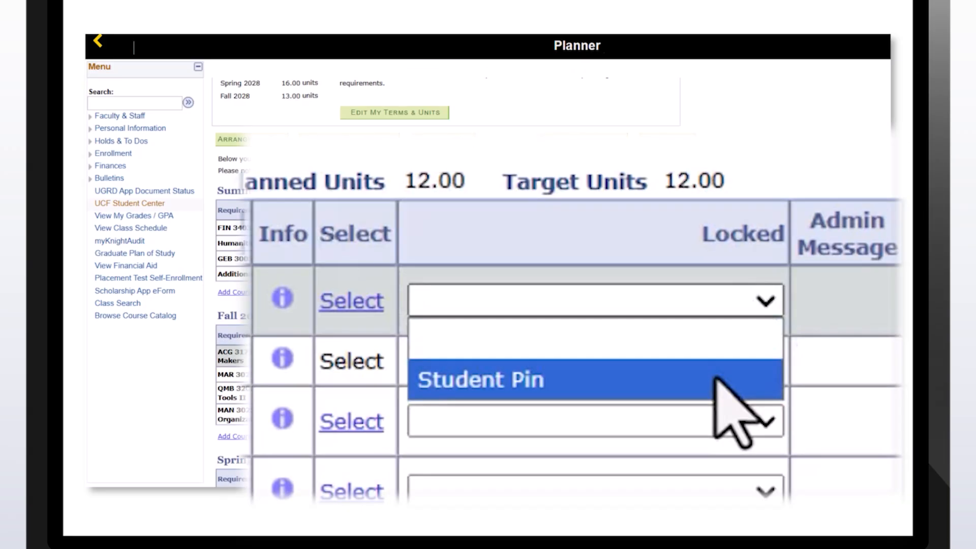
click(715, 380)
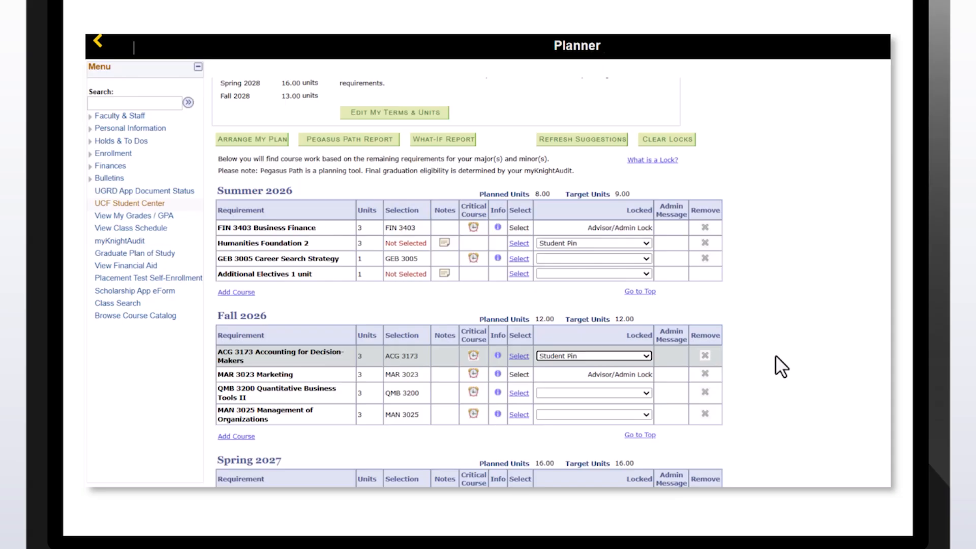
click(632, 356)
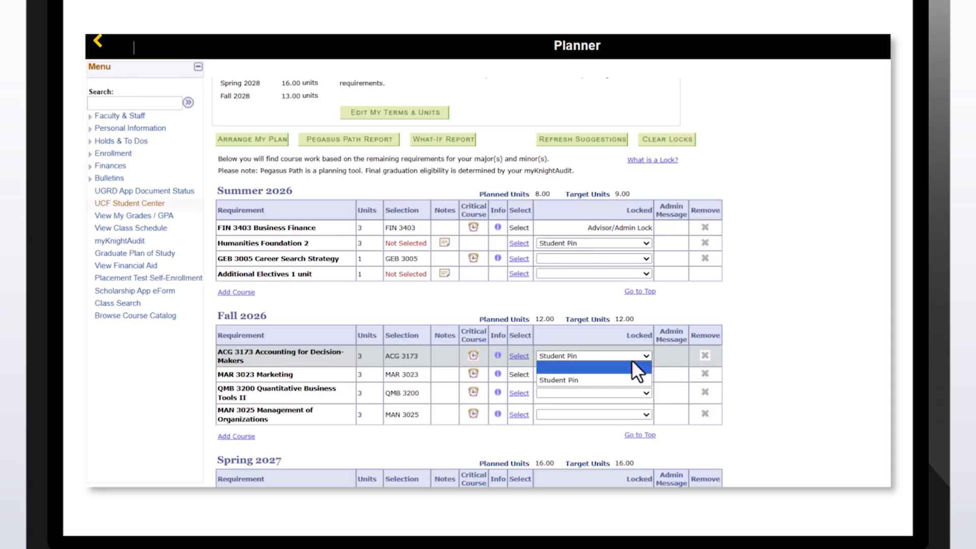
click(630, 366)
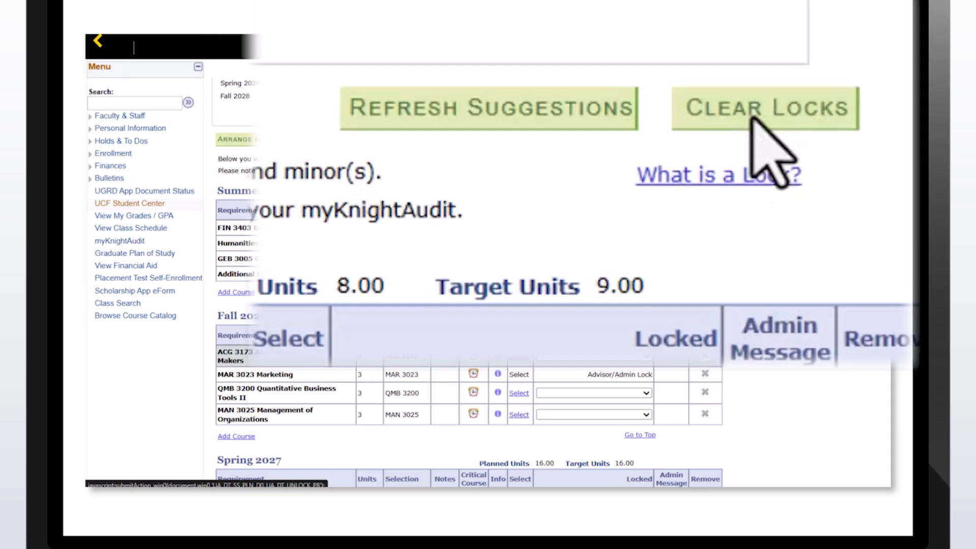
Clear the locks on all requirements in the plan that carry a student pin, and confirm the removal.
click(665, 140)
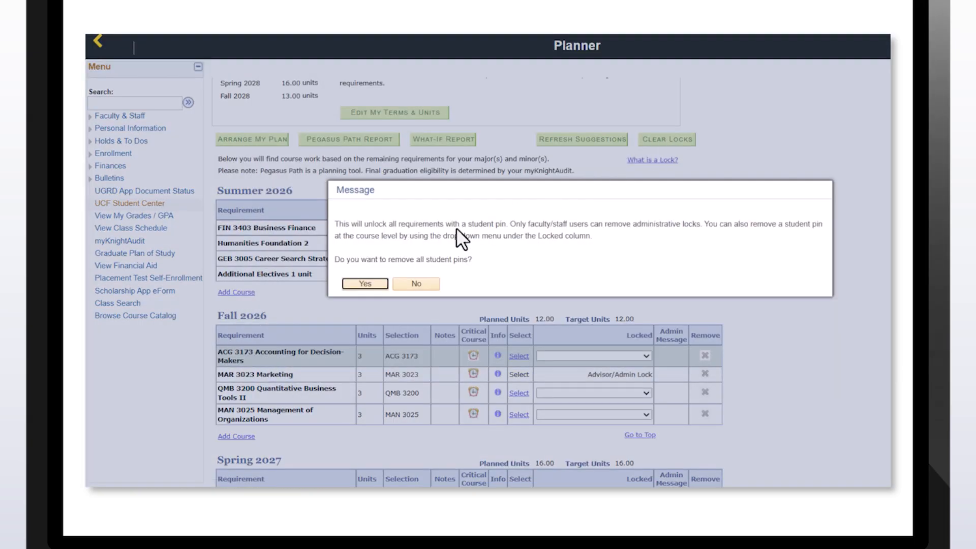
click(365, 283)
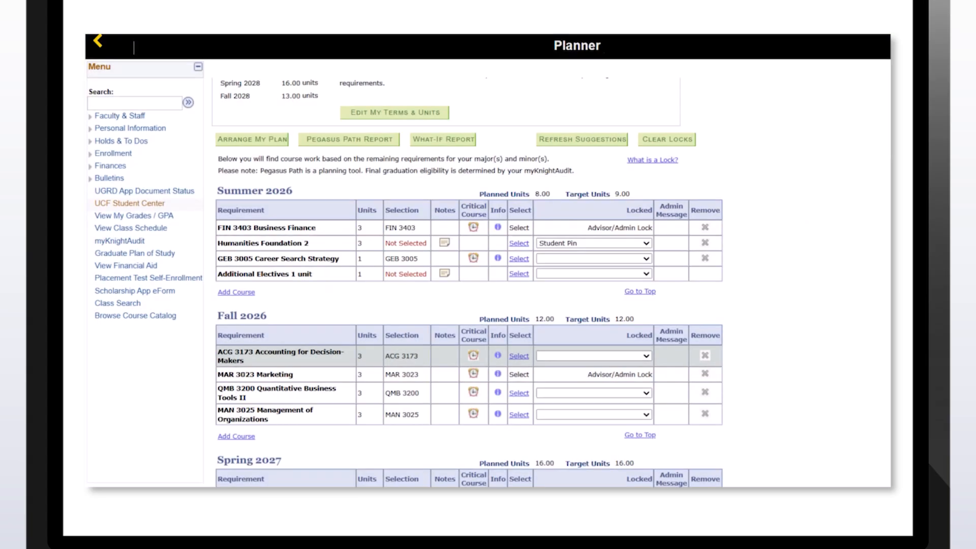
On UCF's Academic Success Coaching website, open the Connect page and examine the options for scheduling an appointment.
scroll(468, 292, down, 5)
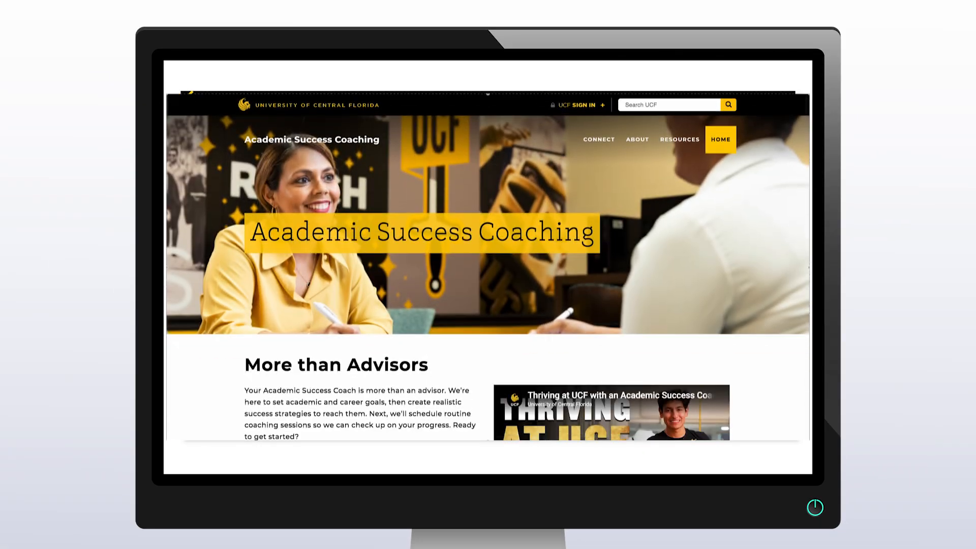
scroll(573, 145, down, 10)
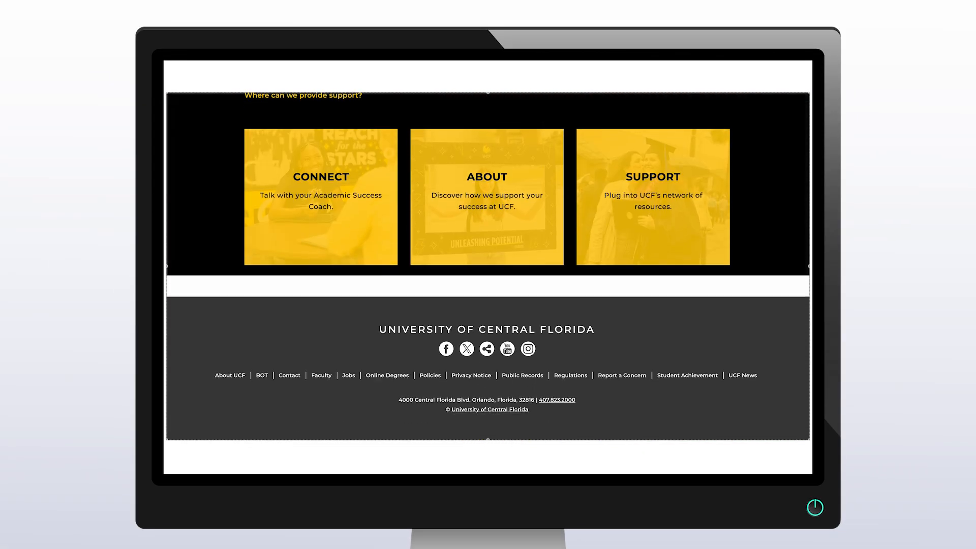
click(322, 243)
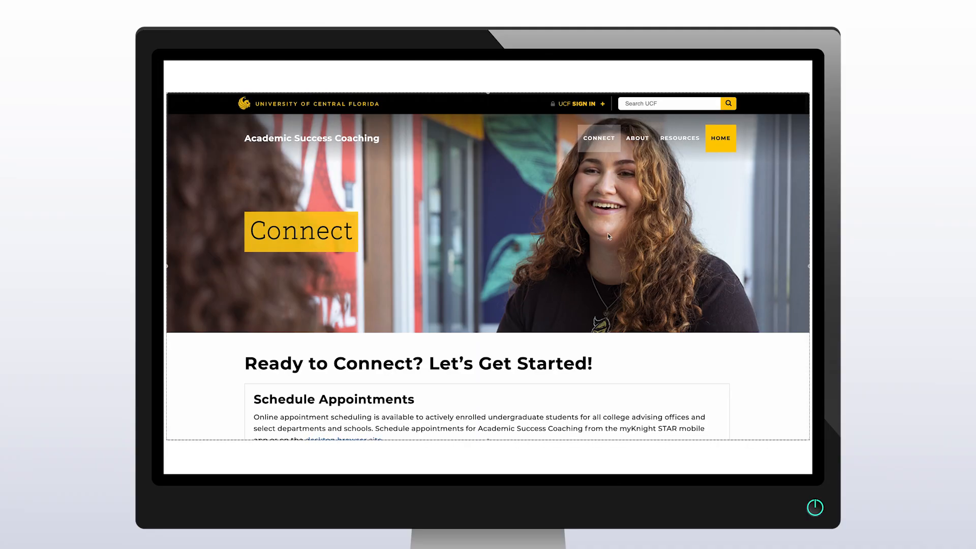
scroll(714, 387, down, 5)
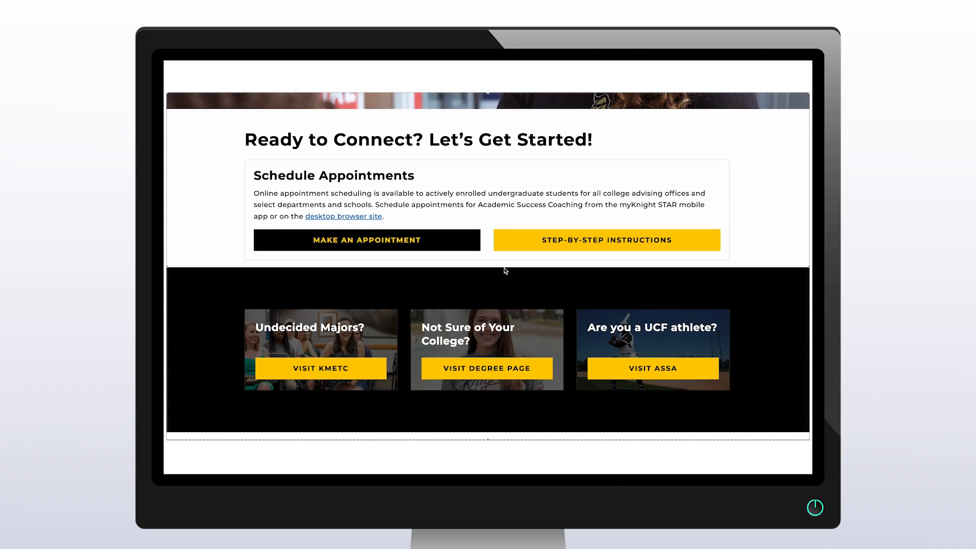